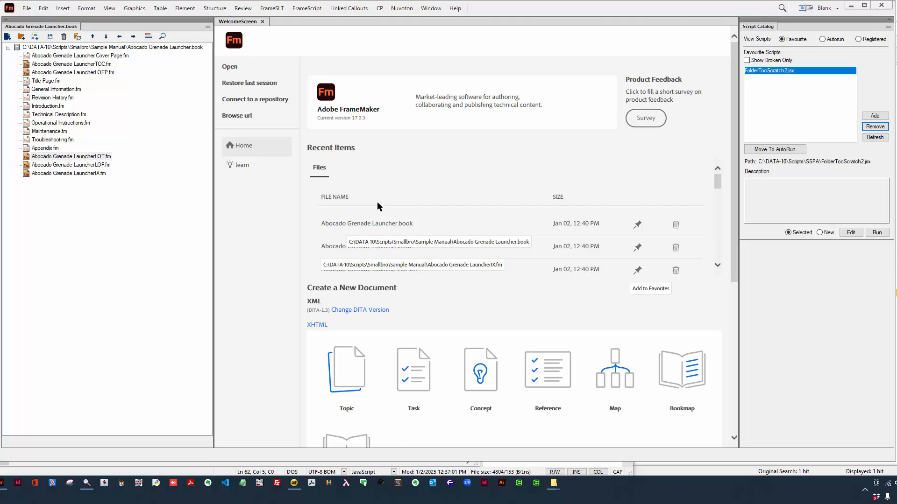
# - Add a TechnicalDescription folder to the book and place Technical Description.fm inside it
pyautogui.click(87, 47)
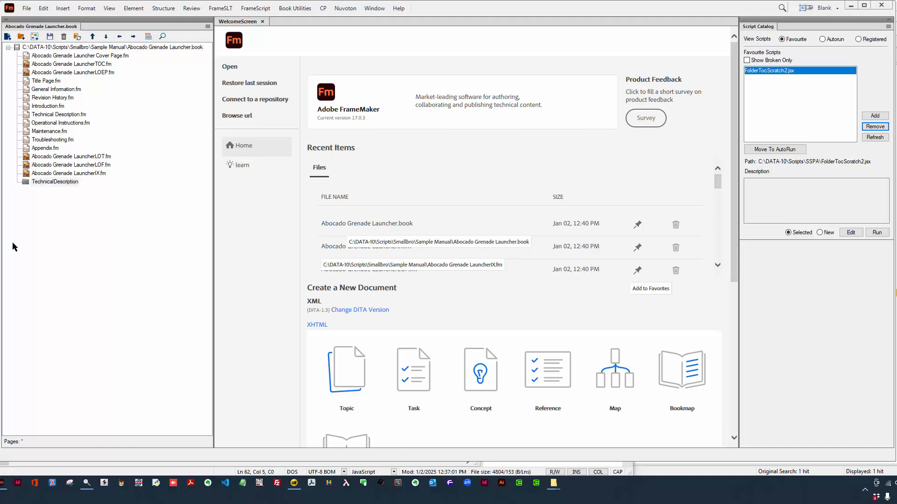
pyautogui.moveTo(25, 185); pyautogui.dragTo(59, 123)
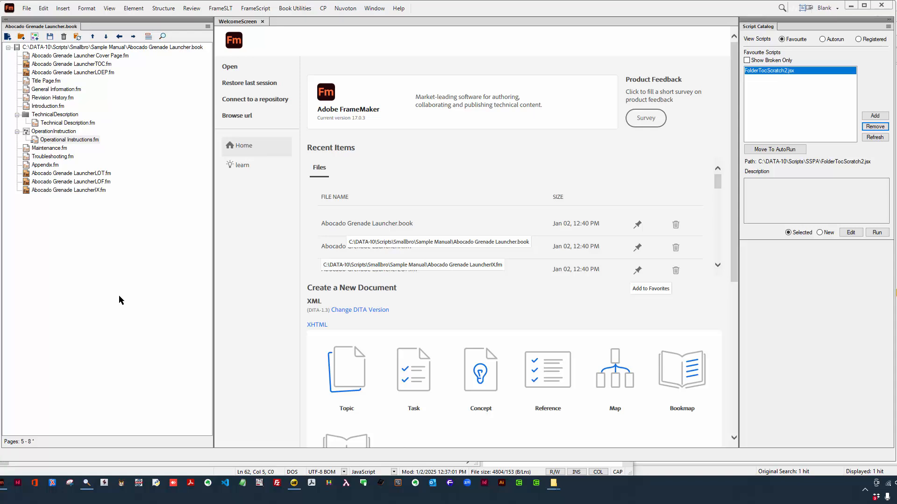
# - Create a table of contents with the suffix TOC2 before Operational Instructions.fm
pyautogui.click(81, 39)
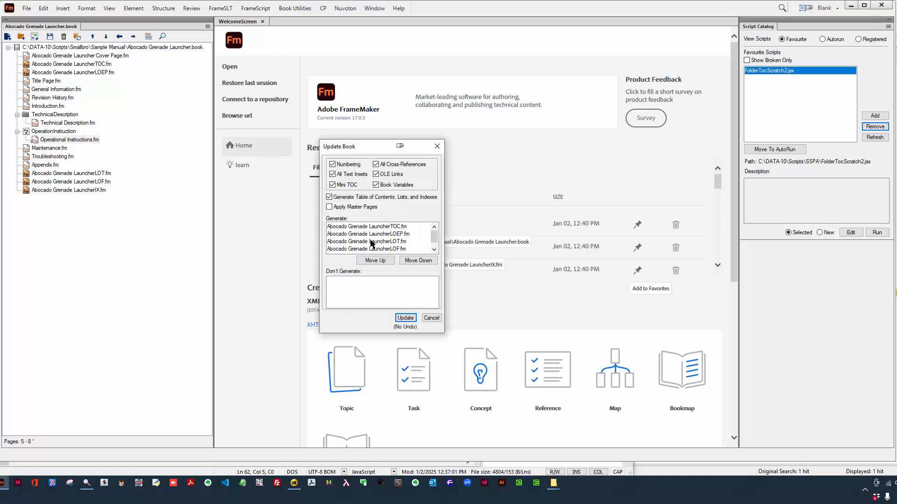
pyautogui.click(430, 317)
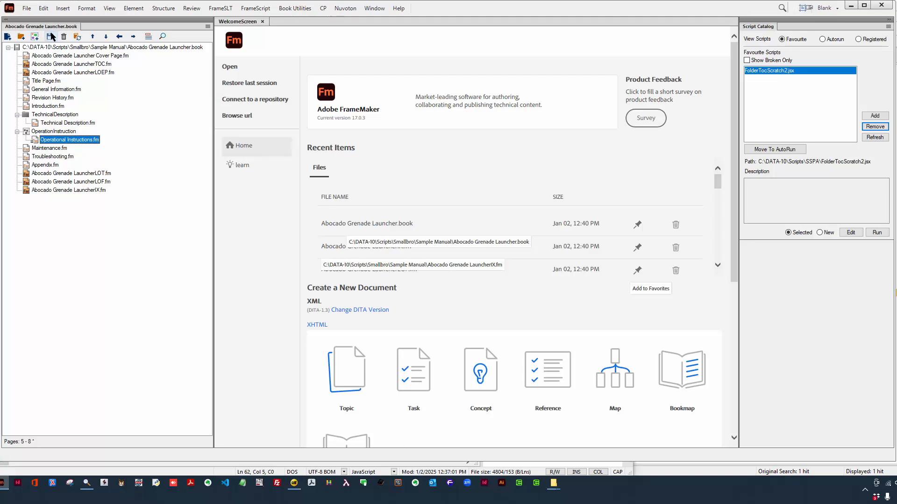
pyautogui.click(63, 8)
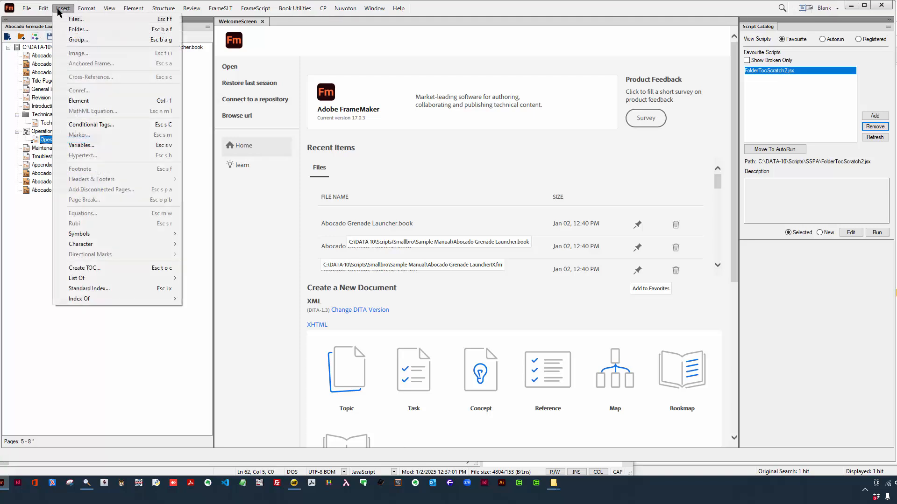
pyautogui.click(98, 271)
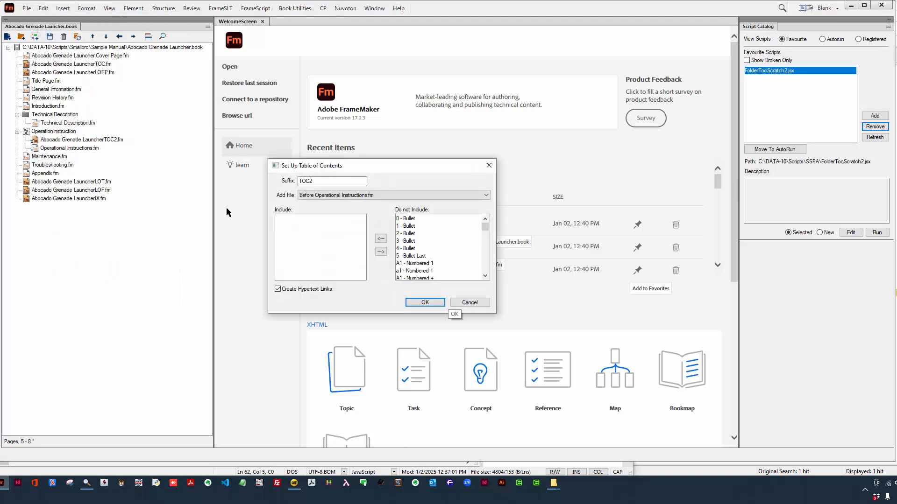
pyautogui.click(334, 184)
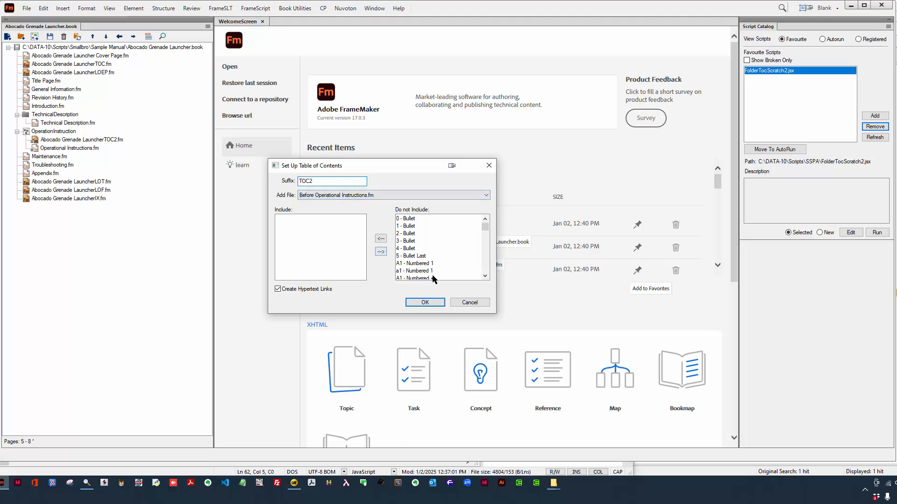
# - Include the Chapter and Heading 1 paragraph formats in the TOC2 table of contents
pyautogui.click(485, 276)
pyautogui.click(485, 276)
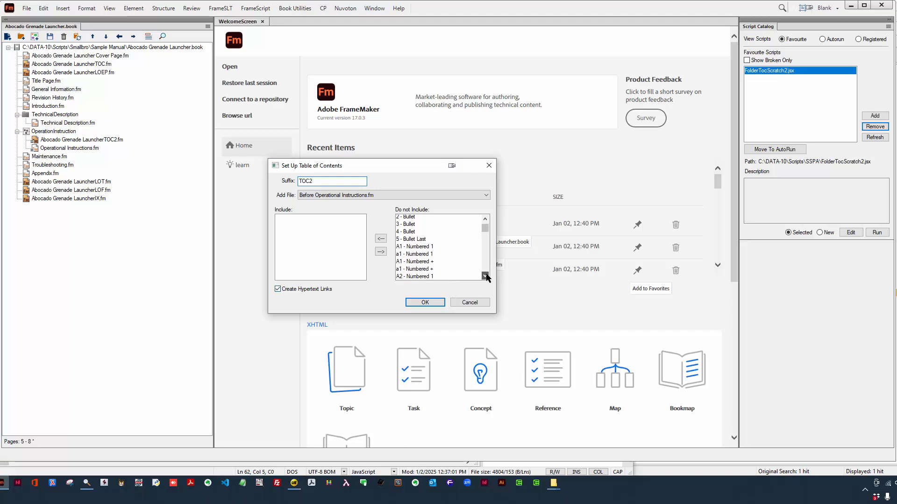
pyautogui.click(484, 276)
pyautogui.click(484, 276)
pyautogui.click(485, 276)
pyautogui.click(485, 276)
pyautogui.click(485, 277)
pyautogui.click(485, 276)
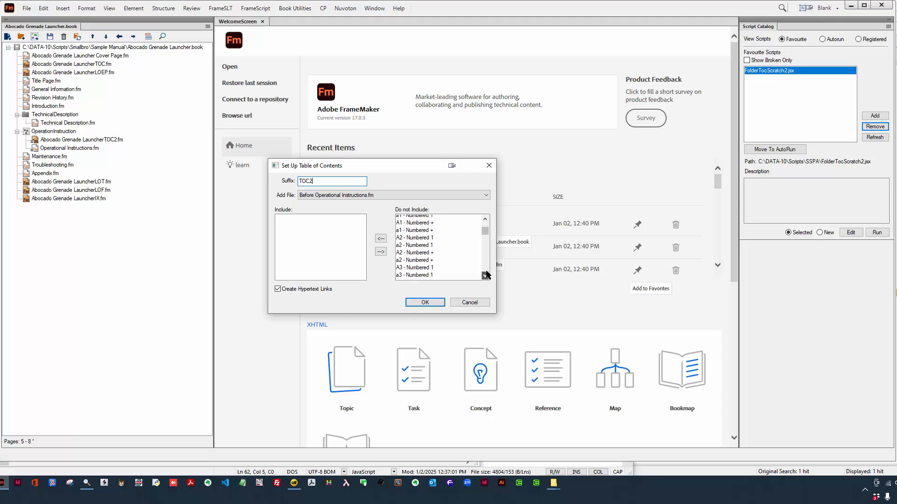
pyautogui.click(485, 276)
pyautogui.scroll(-3, 485, 264)
pyautogui.scroll(-2, 486, 264)
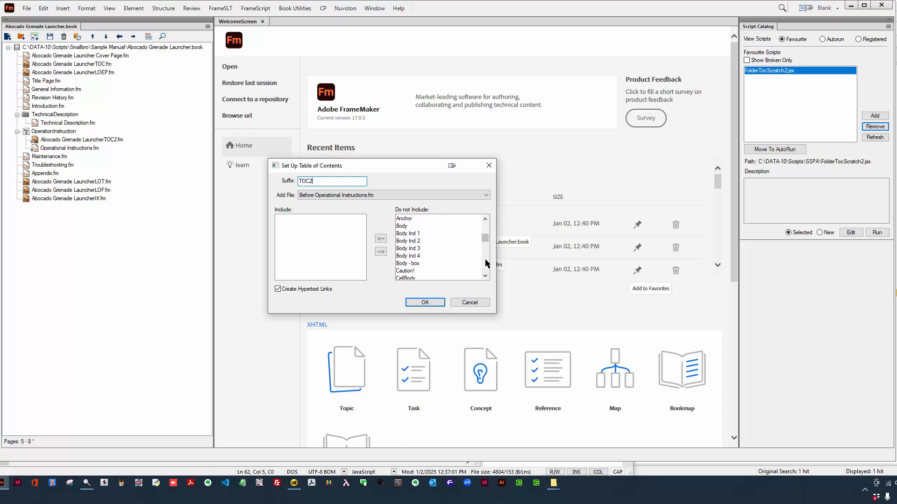
pyautogui.scroll(-3, 484, 267)
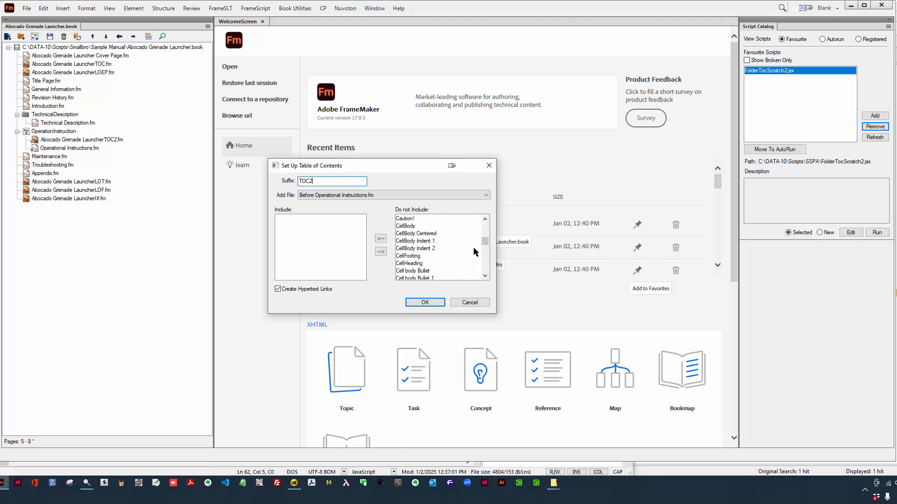
pyautogui.scroll(-2, 485, 260)
pyautogui.doubleClick(406, 241)
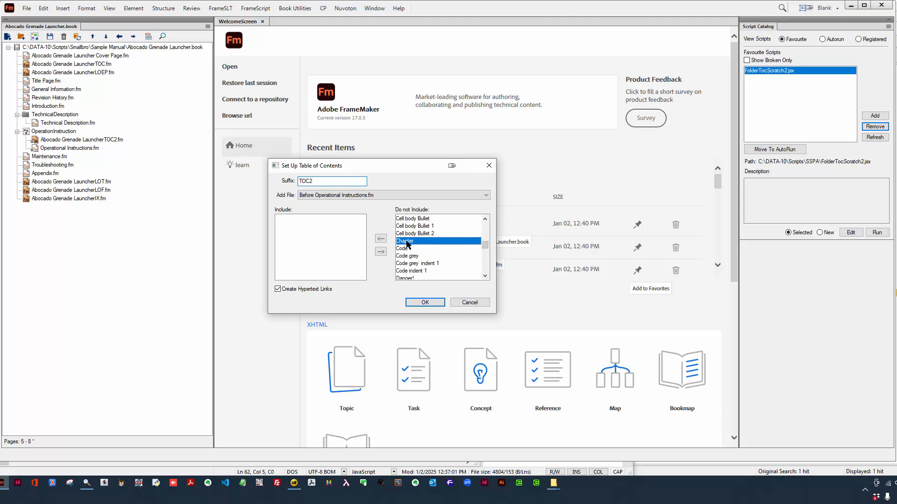
pyautogui.click(483, 265)
pyautogui.doubleClick(419, 276)
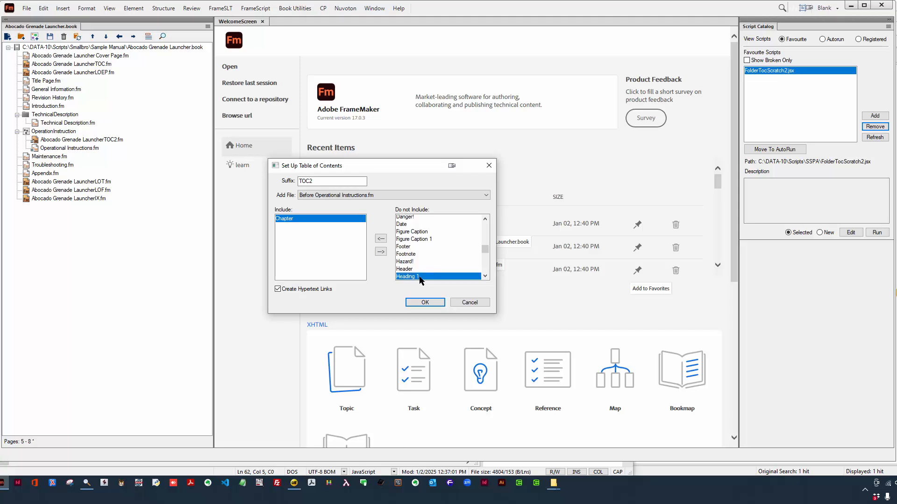
# - Add the Section Title and Title formats to the TOC2 table of contents, and finish its setup without updating the book
pyautogui.click(486, 270)
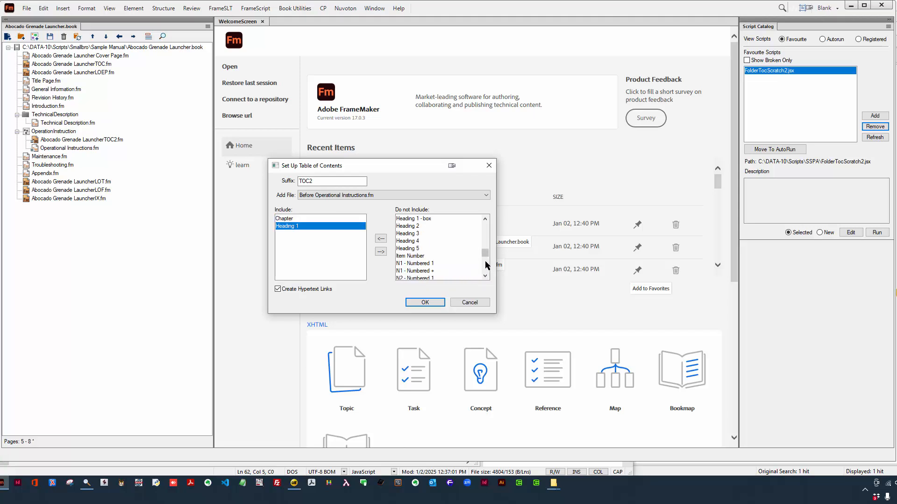
pyautogui.scroll(-5, 485, 264)
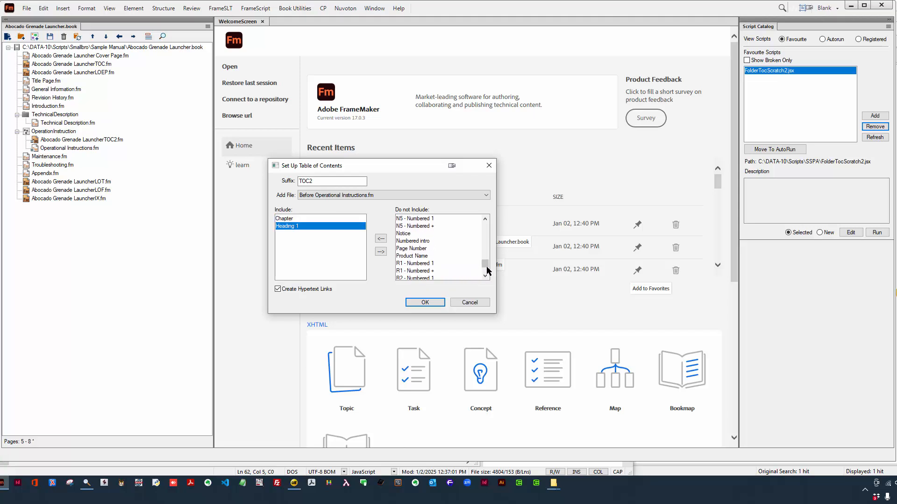
pyautogui.click(486, 271)
pyautogui.click(438, 277)
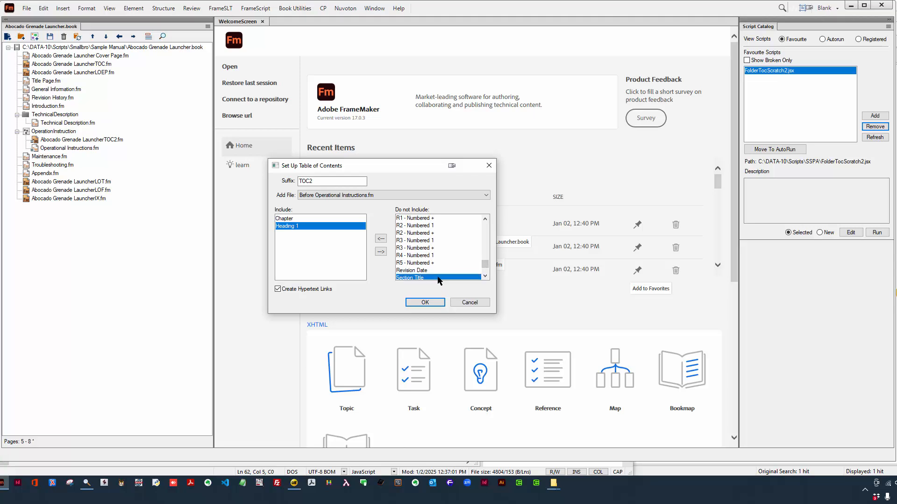
pyautogui.doubleClick(437, 279)
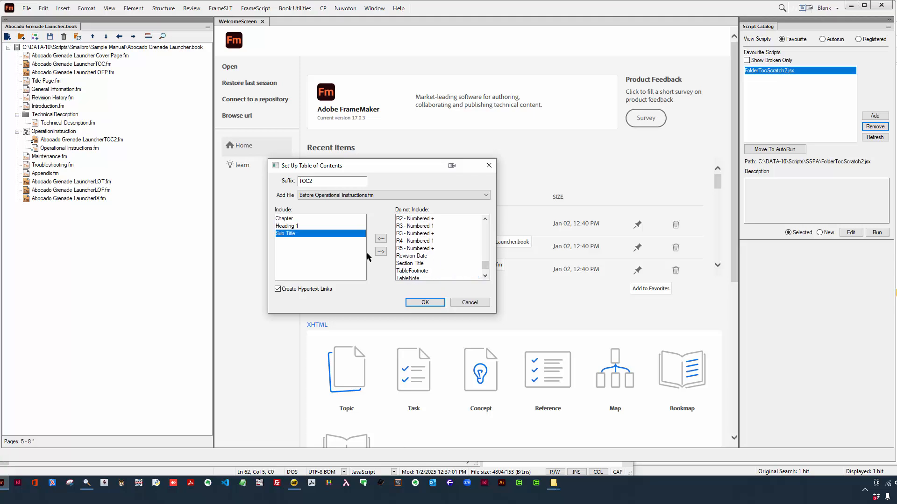
pyautogui.doubleClick(317, 234)
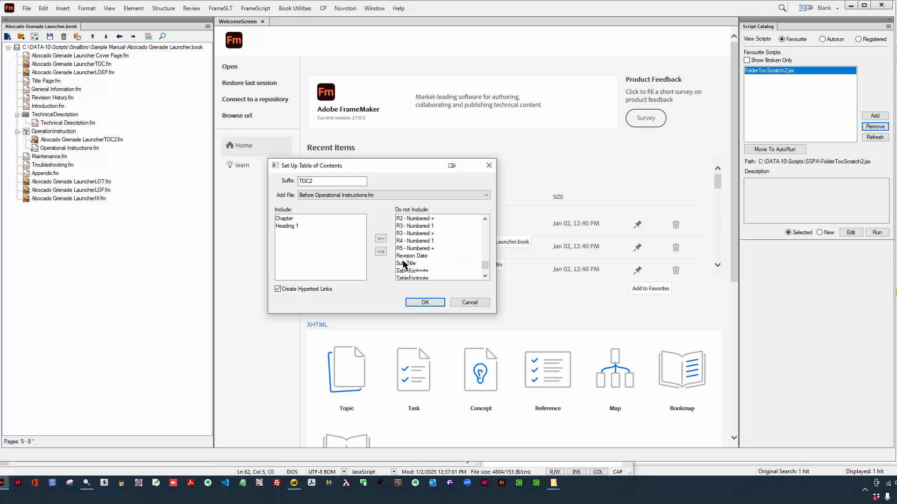
pyautogui.doubleClick(407, 263)
pyautogui.scroll(-2, 434, 255)
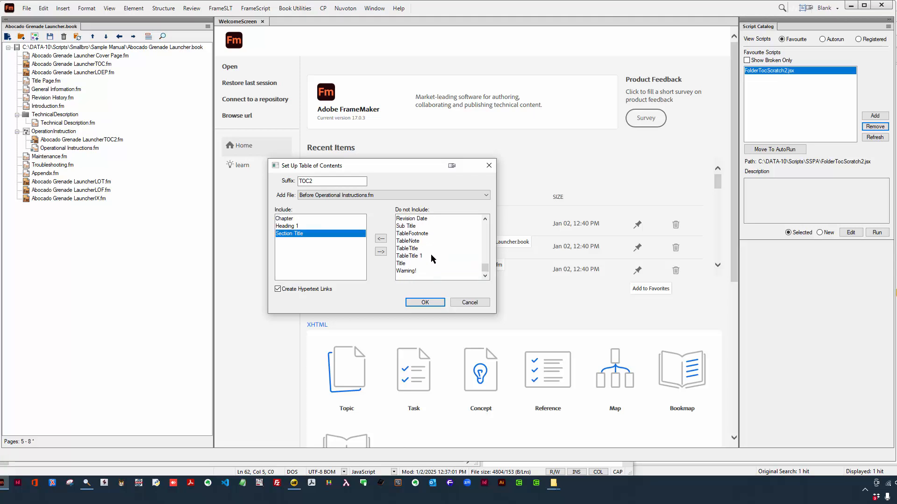
pyautogui.doubleClick(407, 263)
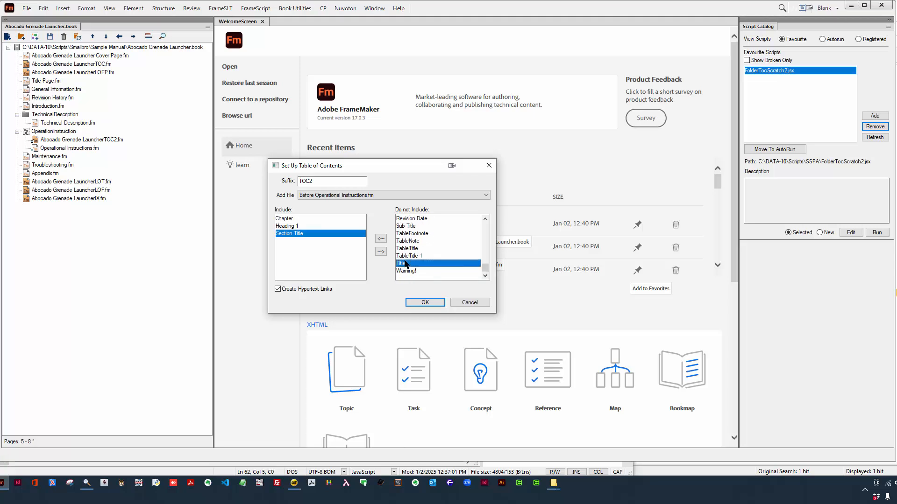
pyautogui.click(425, 302)
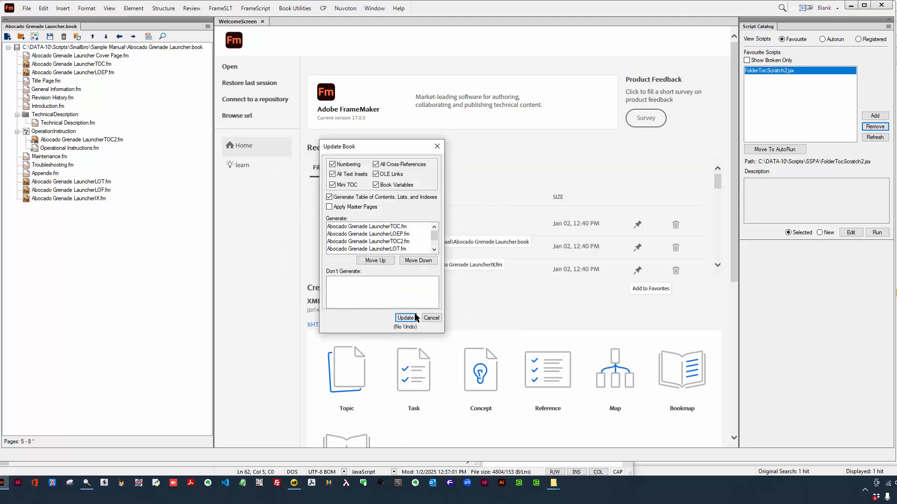
pyautogui.click(413, 318)
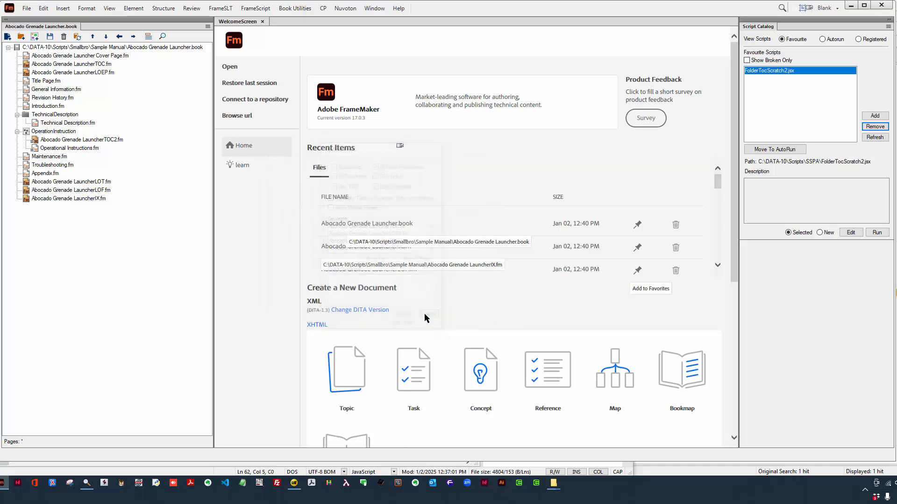
# - Move Abocado Grenade LauncherTOC2.fm into the TechnicalDescription folder, ahead of Technical Description.fm
pyautogui.click(77, 141)
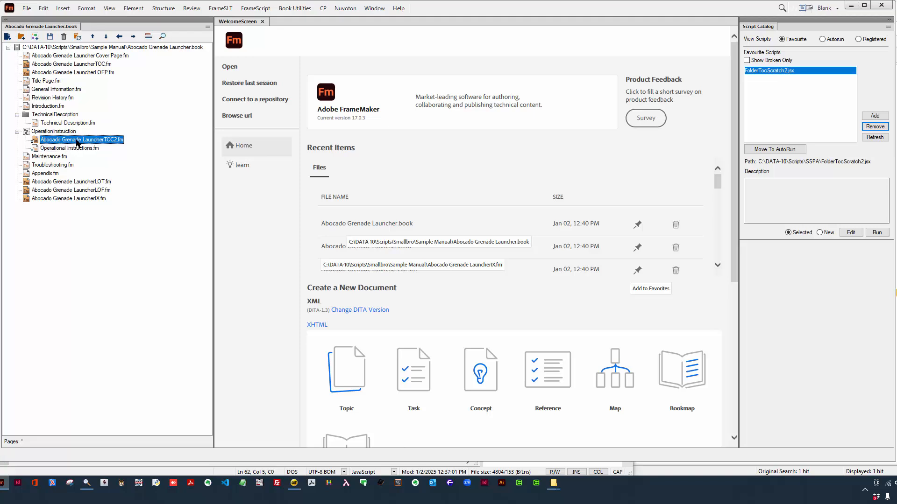
pyautogui.moveTo(78, 142); pyautogui.dragTo(73, 119)
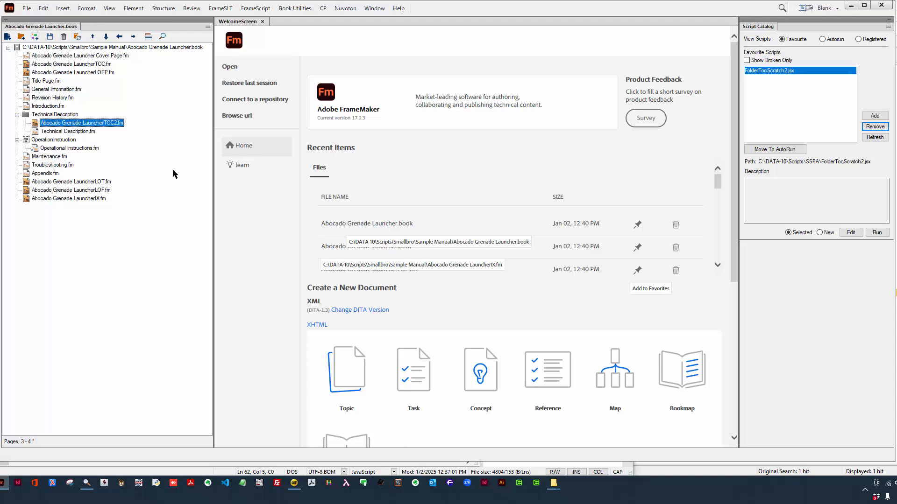
# - Create a TOC3 table of contents before OperationInstruction, including Chapter, Heading 1, Section Title and Title, without updating the book
pyautogui.click(62, 140)
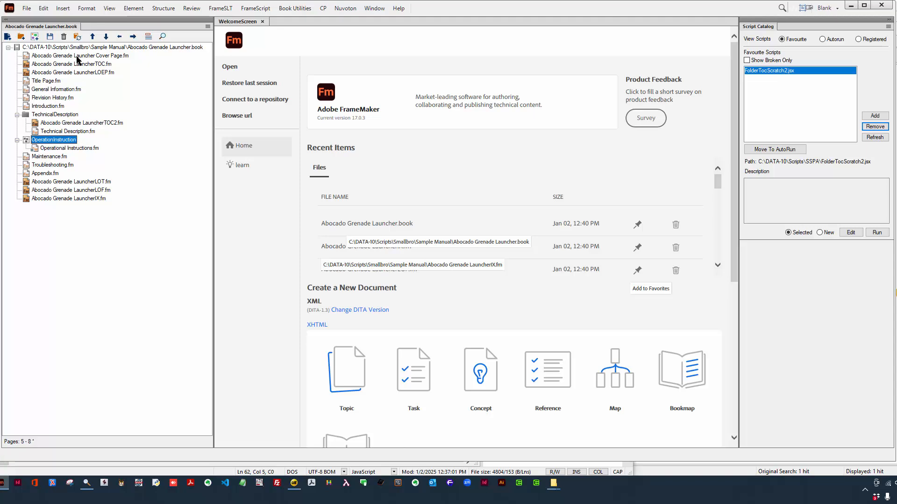
pyautogui.click(63, 8)
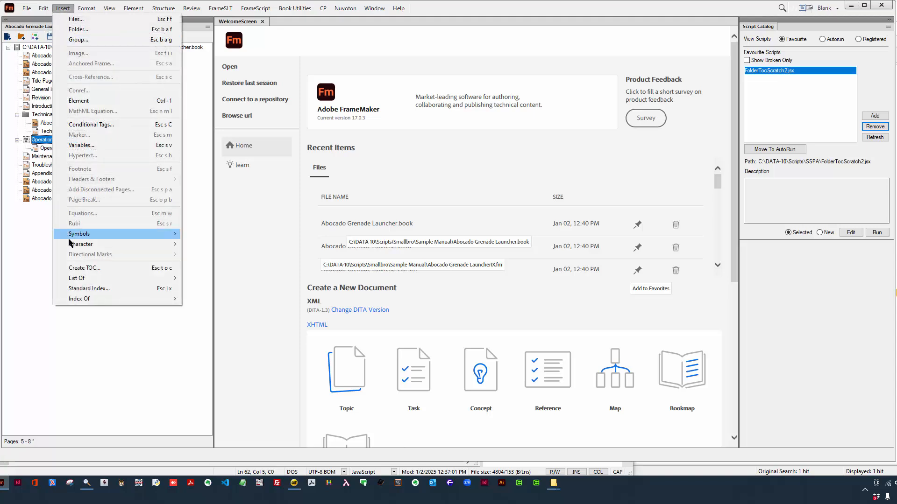
pyautogui.click(87, 270)
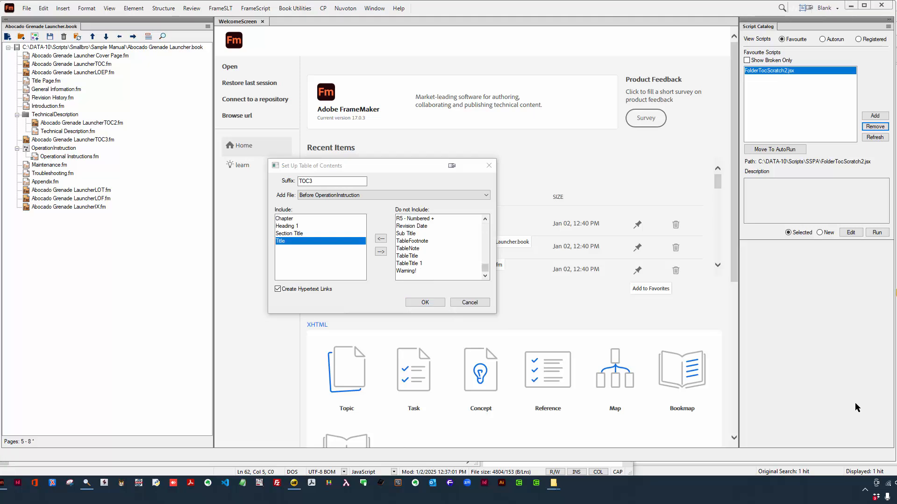
pyautogui.click(425, 303)
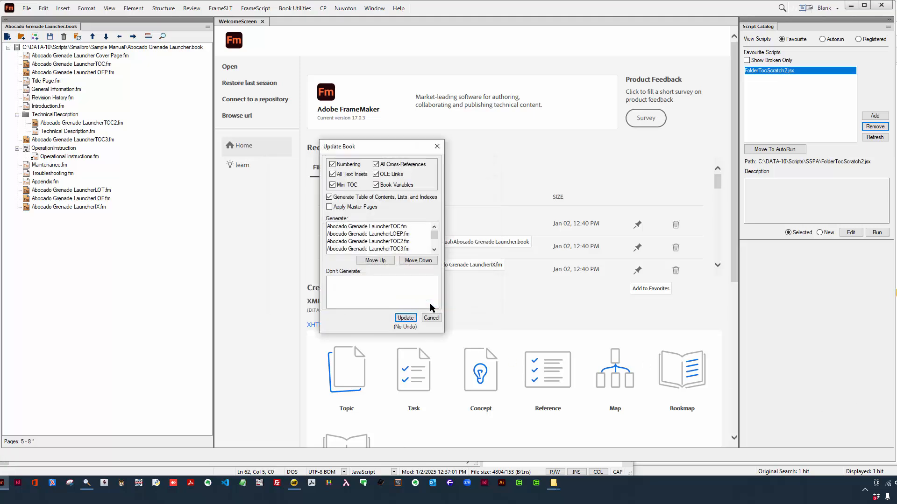
pyautogui.click(435, 318)
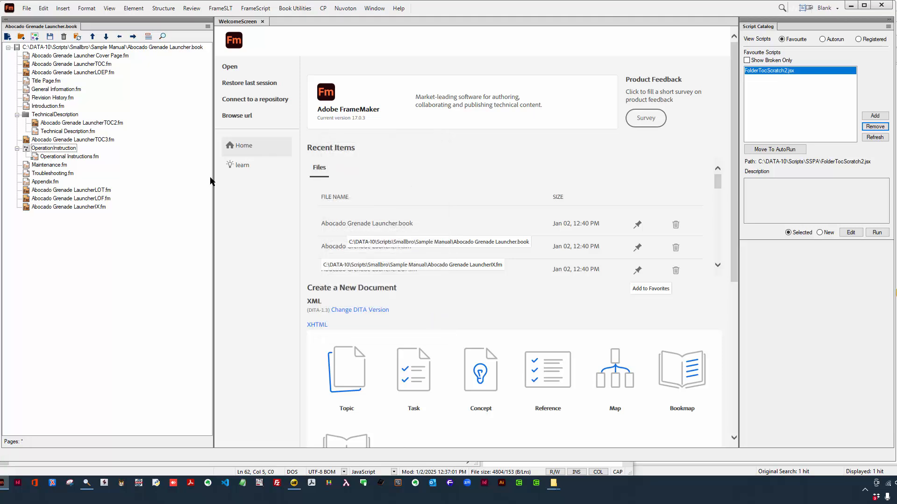
# - Move Abocado Grenade LauncherTOC3.fm into the OperationInstruction group, ahead of Operational Instructions.fm
pyautogui.click(77, 141)
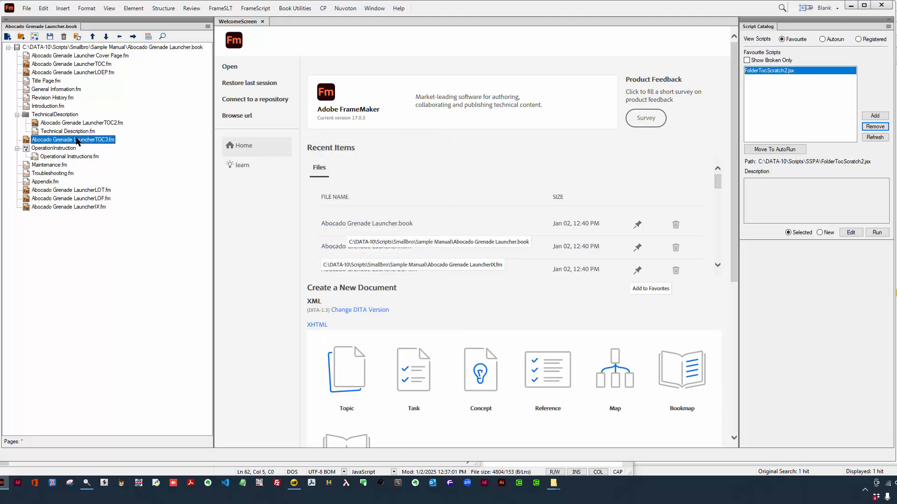
pyautogui.moveTo(77, 141); pyautogui.dragTo(75, 159)
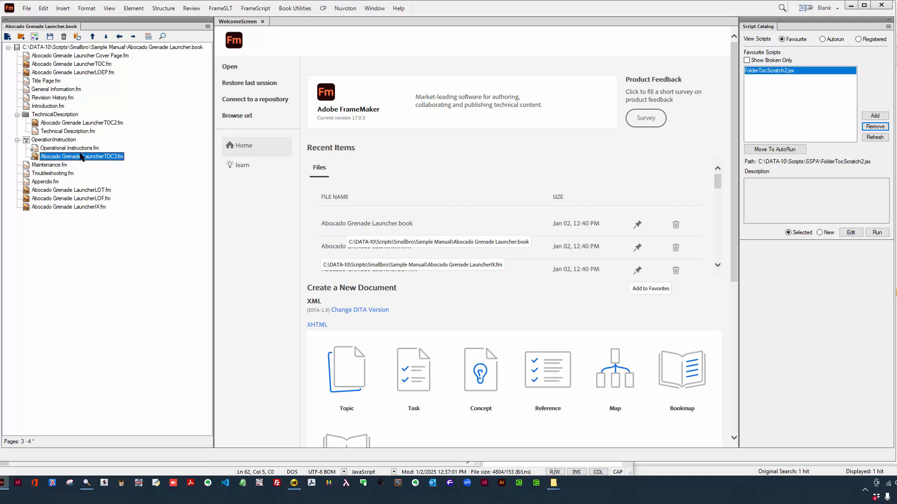
pyautogui.click(92, 37)
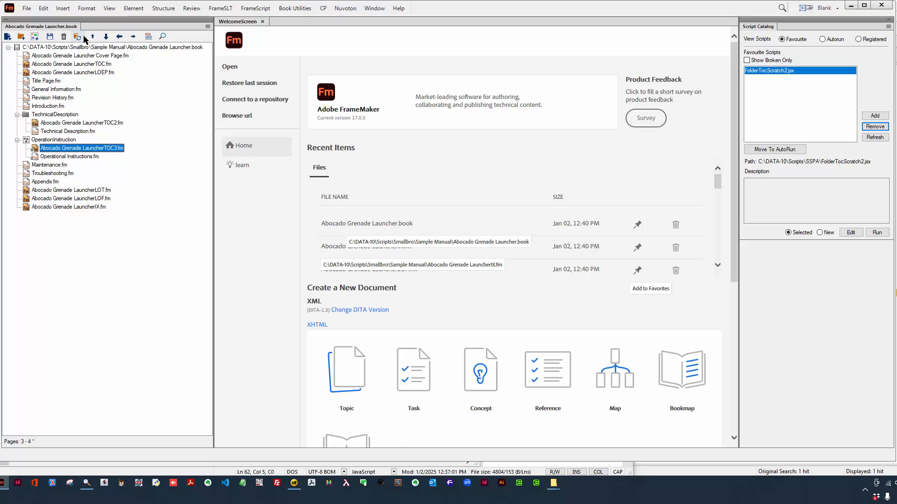
# - Check the update options and generated files listed for the book, without running the update
pyautogui.click(79, 37)
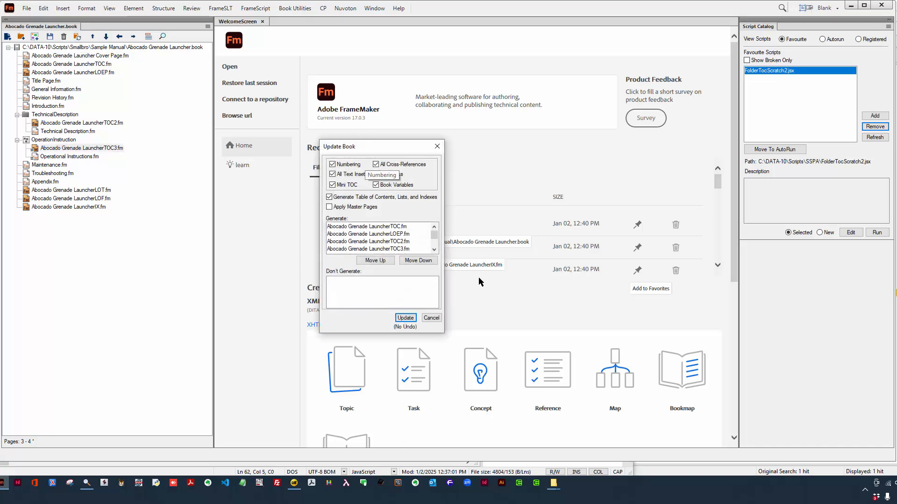
pyautogui.click(431, 320)
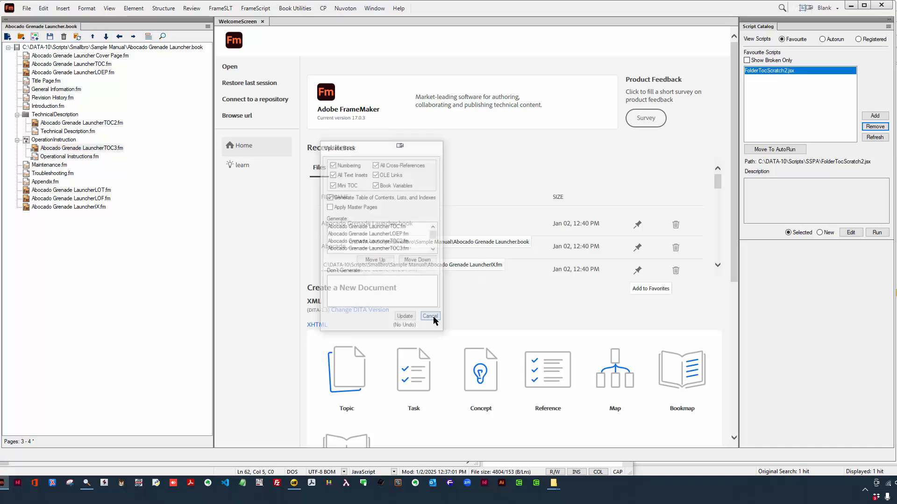
# - Open all files in the book and update it, generating every table of contents, list and index
pyautogui.click(28, 9)
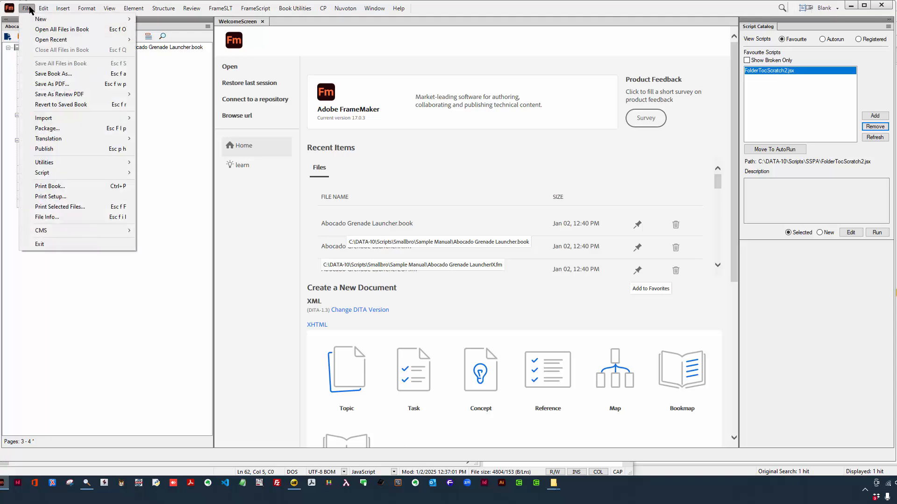
pyautogui.click(43, 29)
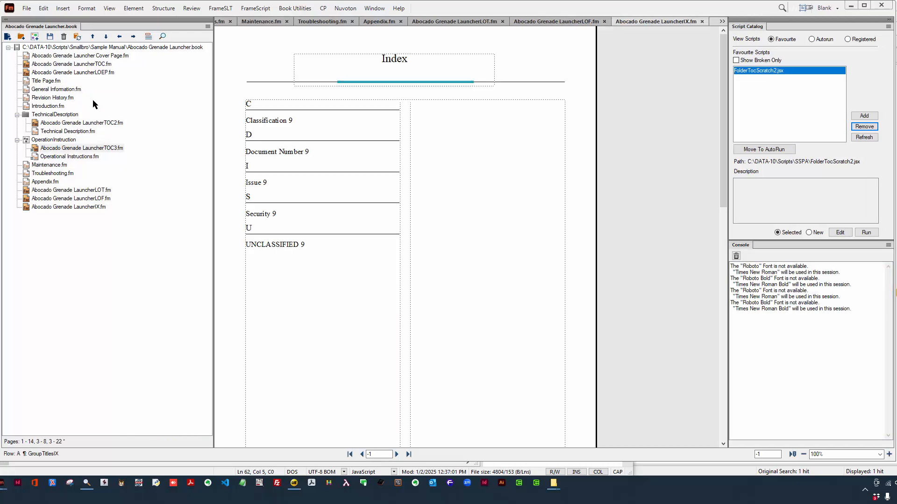
pyautogui.click(62, 48)
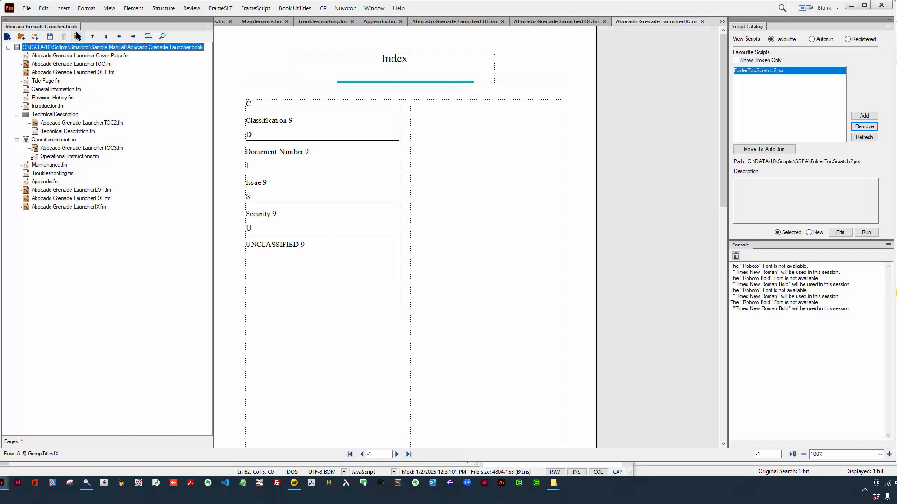
pyautogui.click(77, 36)
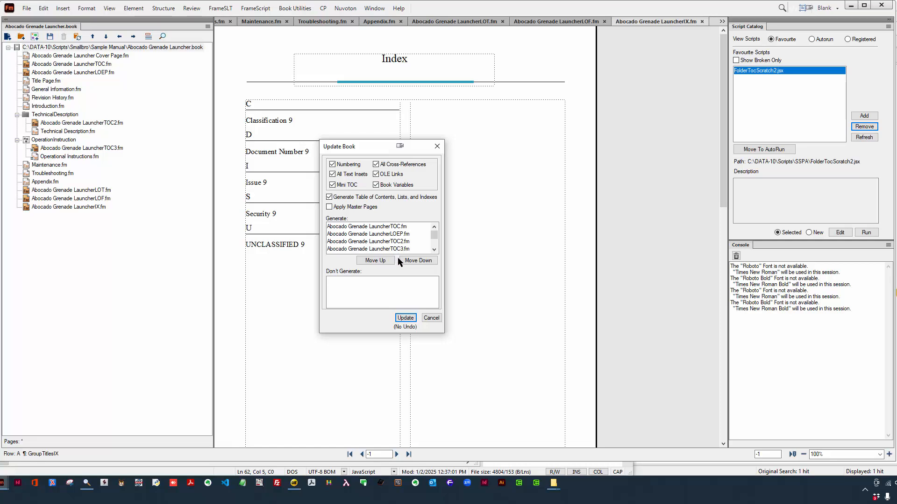
pyautogui.click(405, 318)
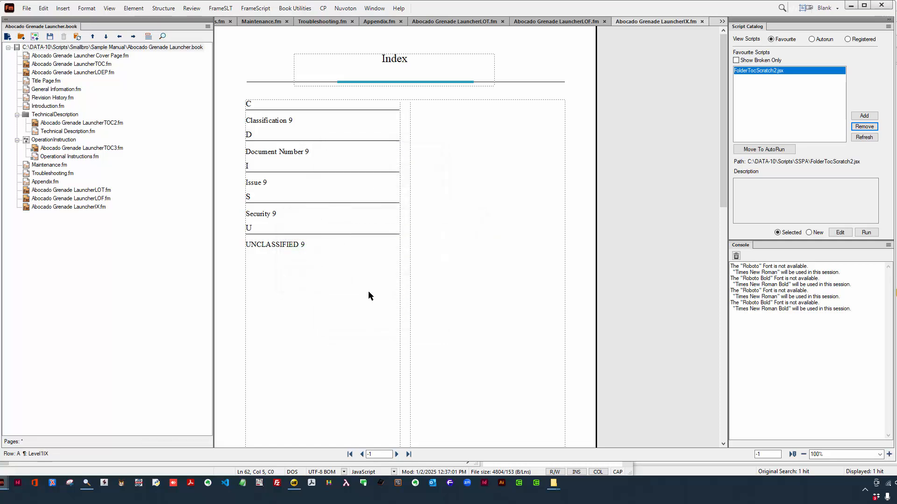
# - Check the entries in Abocado Grenade LauncherTOC2.fm and Abocado Grenade LauncherTOC3.fm after the standard book update
pyautogui.doubleClick(114, 123)
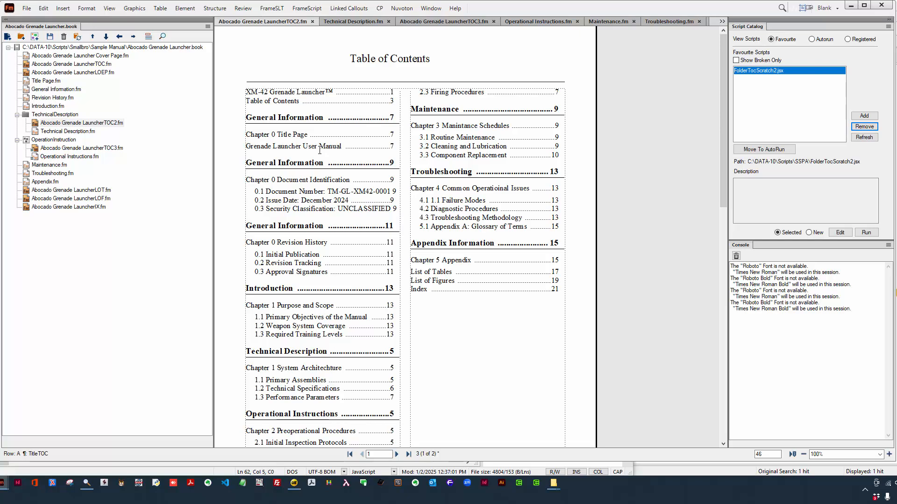
pyautogui.scroll(-6, 320, 168)
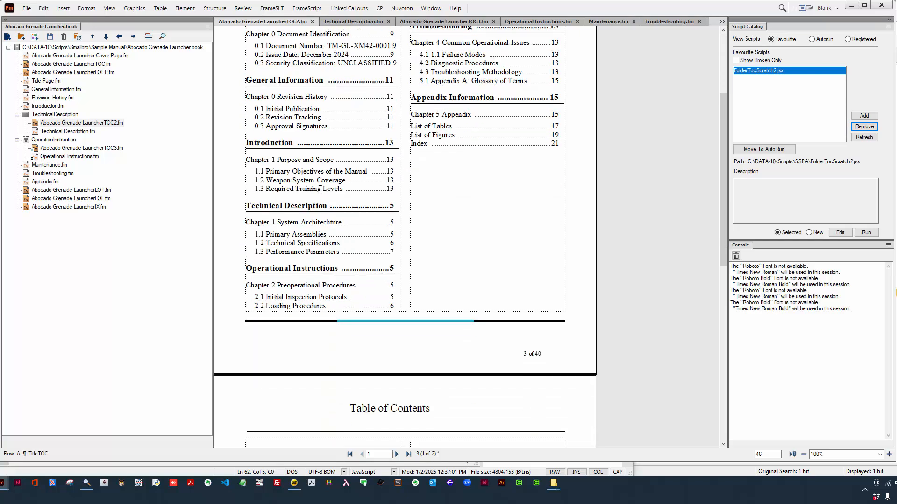
pyautogui.scroll(3, 319, 188)
pyautogui.doubleClick(96, 148)
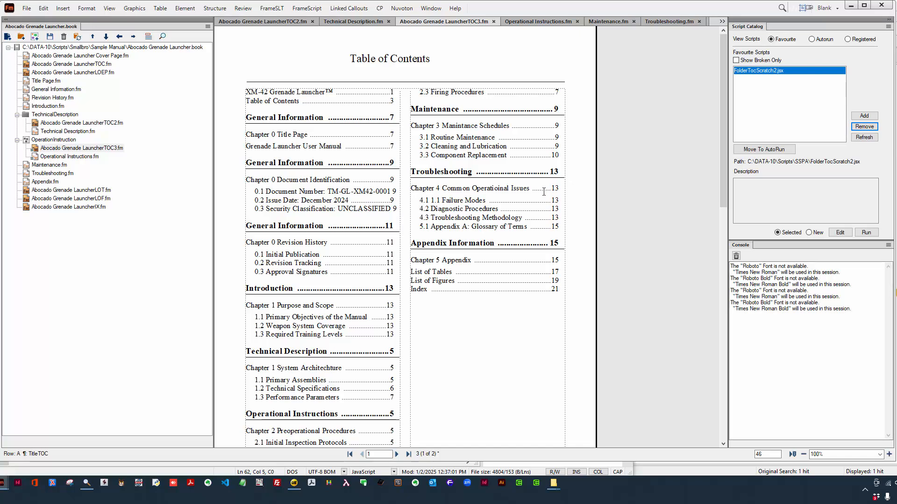
# - Run the FolderTocScratch2.jsx script on the book and check the section tables of contents TOC2 and TOC3
pyautogui.click(114, 49)
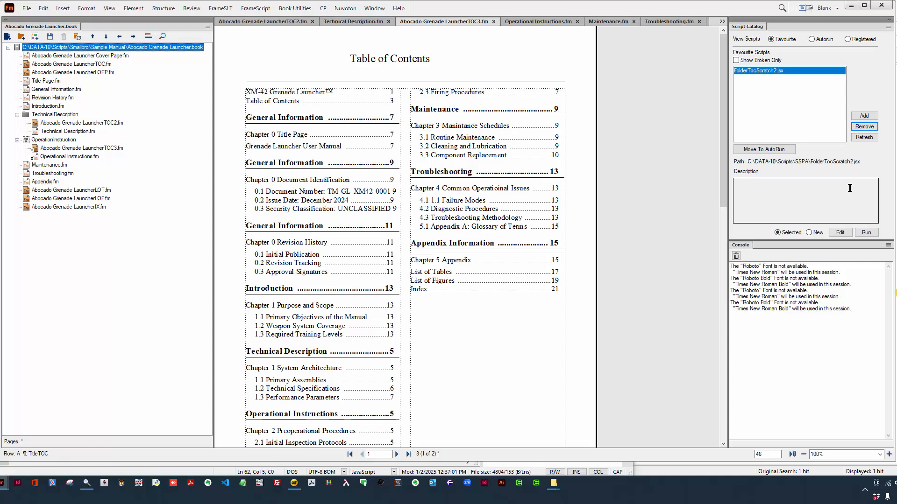
pyautogui.click(875, 232)
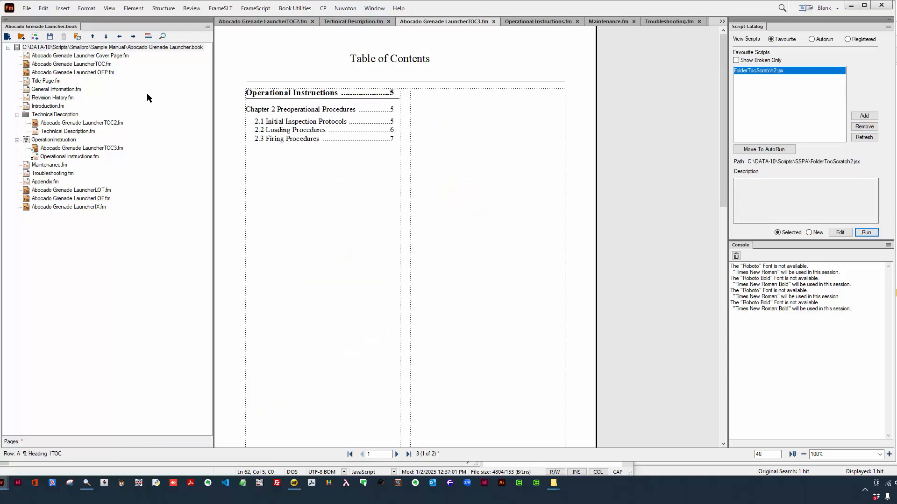
pyautogui.doubleClick(71, 124)
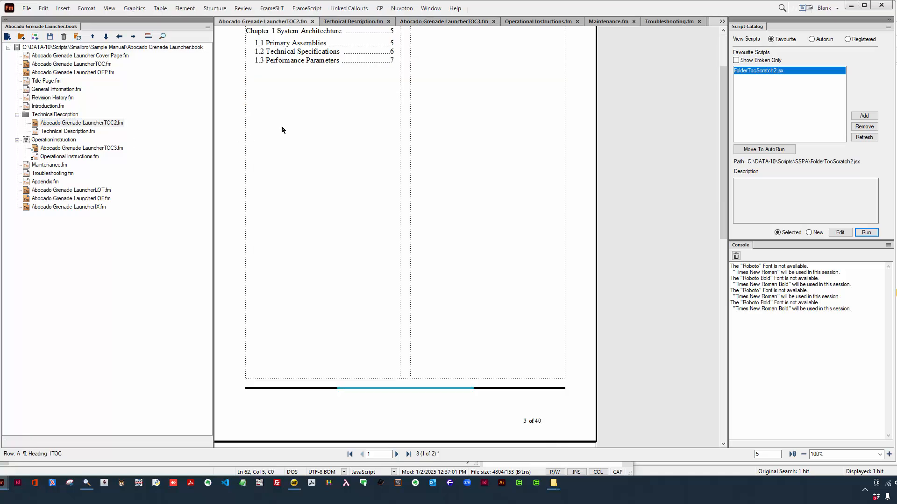
pyautogui.scroll(1, 281, 127)
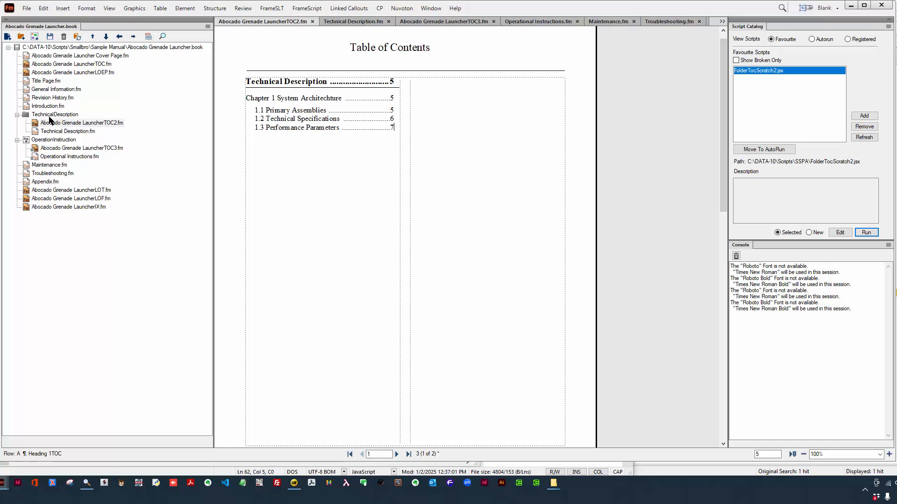
pyautogui.doubleClick(57, 148)
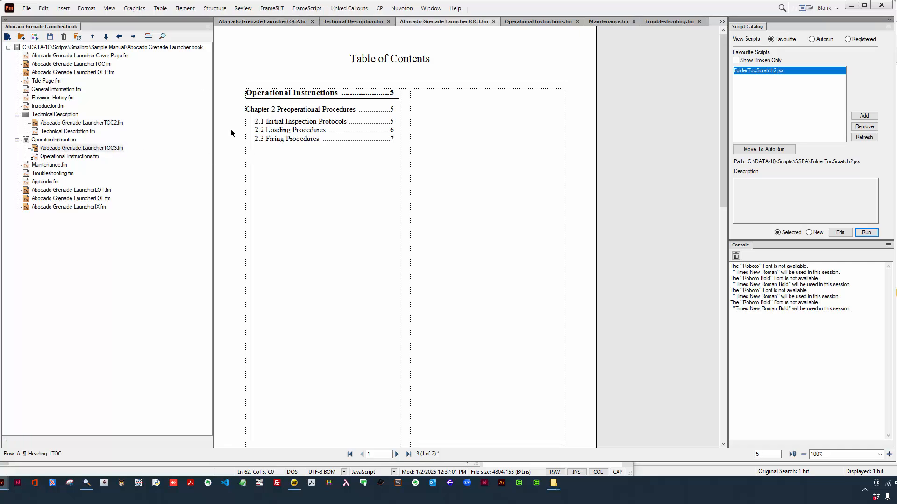
# - Review the entries of the book's main table of contents, Abocado Grenade LauncherTOC.fm
pyautogui.doubleClick(83, 64)
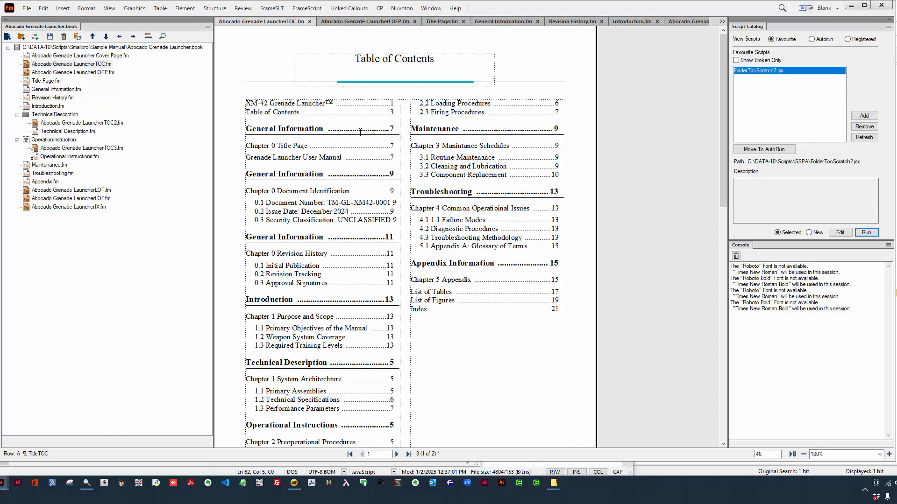
pyautogui.scroll(-8, 360, 132)
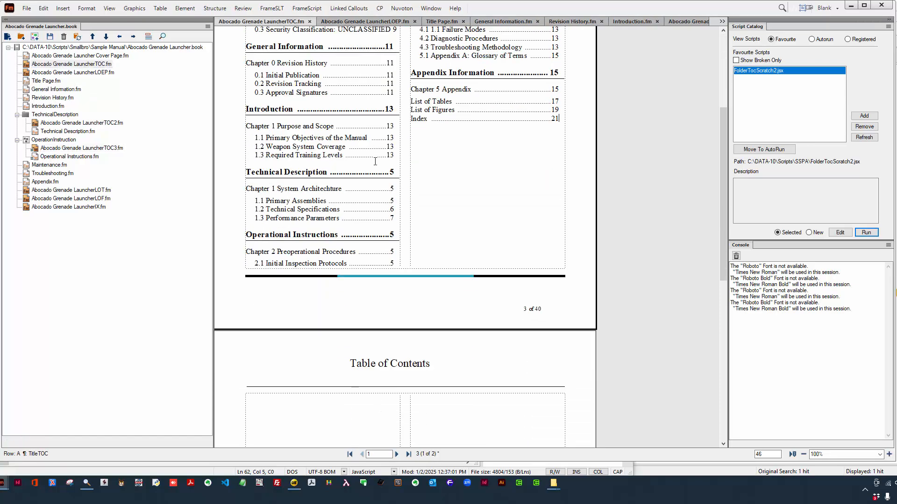
pyautogui.scroll(8, 375, 162)
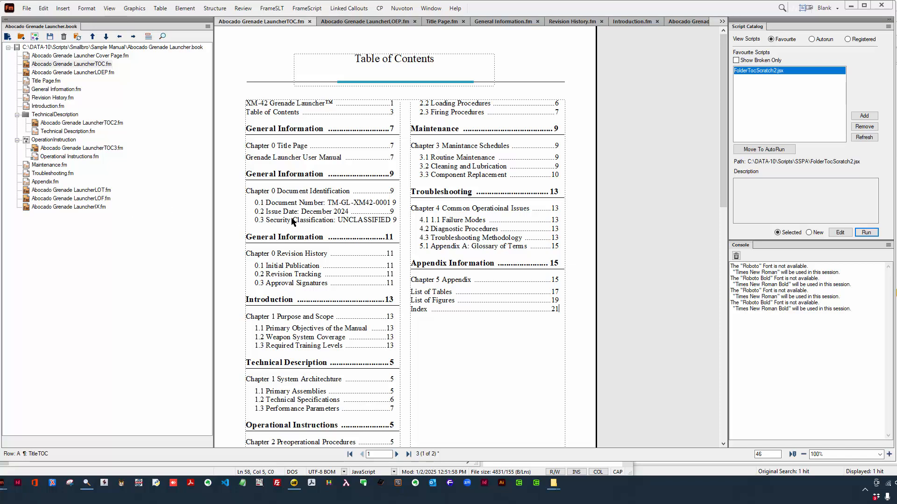
# - Rerun FolderTocScratch2.jsx on the whole book, acknowledging each script alert so it runs to the end
pyautogui.click(79, 47)
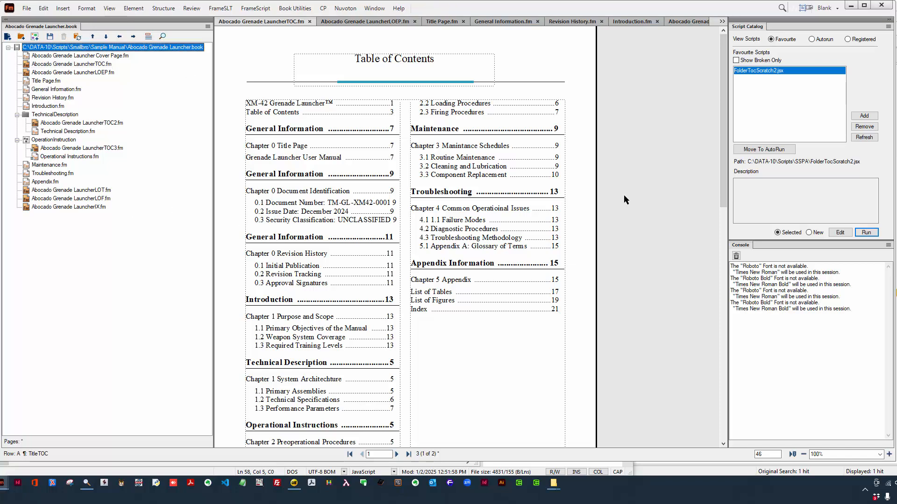
pyautogui.click(859, 233)
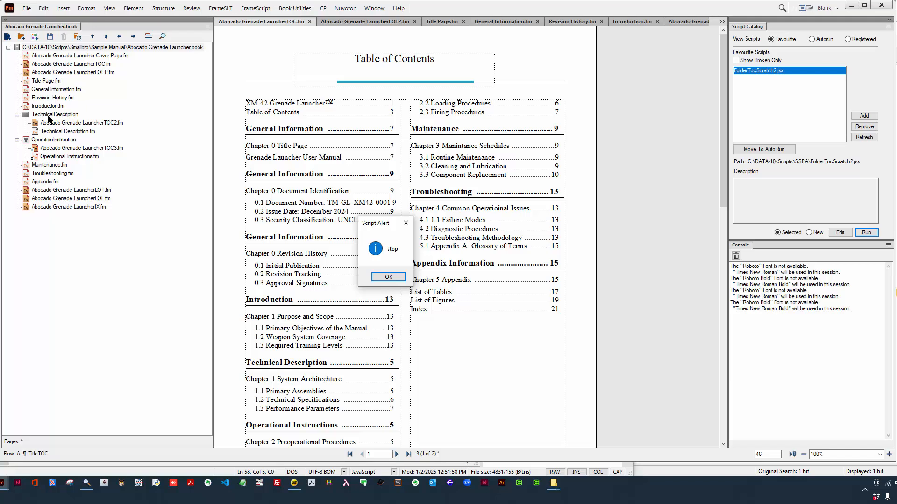
pyautogui.click(402, 277)
pyautogui.click(388, 278)
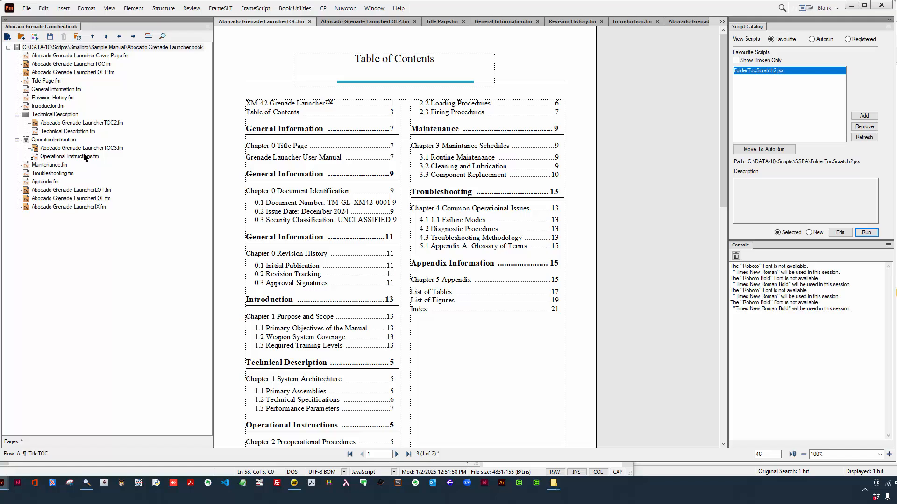
# - Exclude General Information.fm and Revision History.fm from the book
pyautogui.click(48, 90)
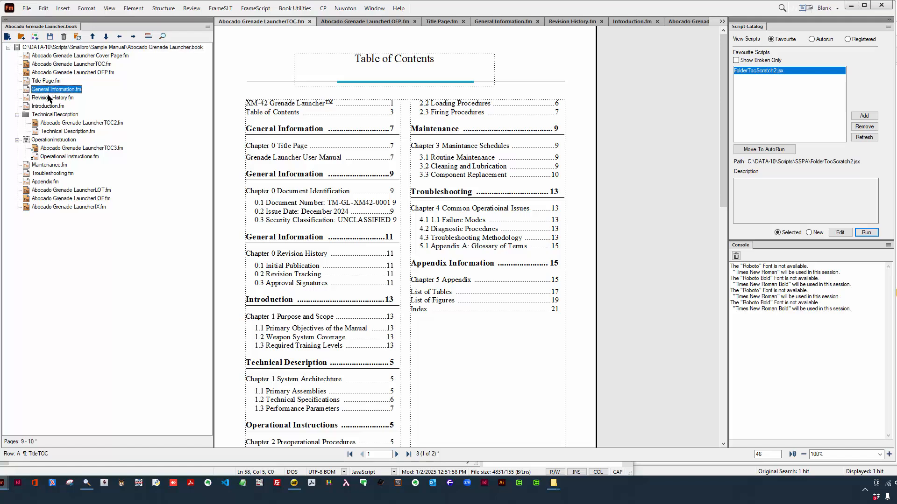
pyautogui.keyDown('shift'); pyautogui.click(49, 98); pyautogui.keyUp('shift')
pyautogui.rightClick(49, 100)
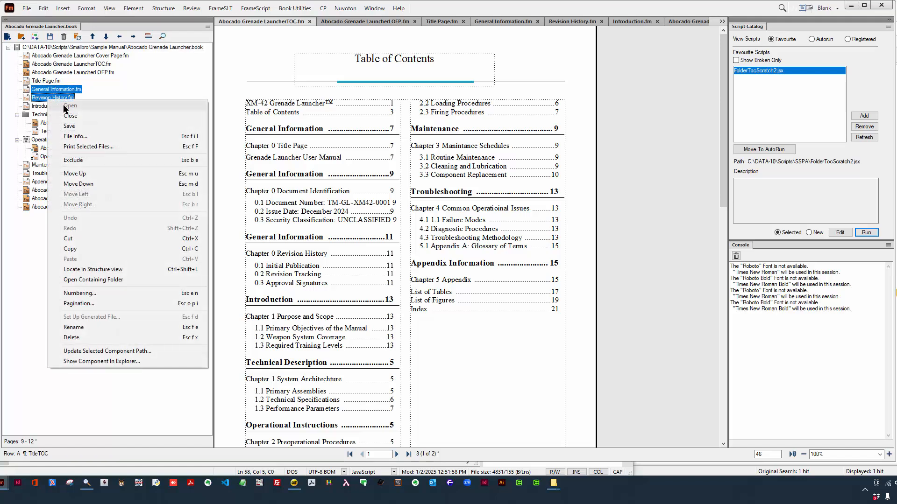
pyautogui.click(77, 160)
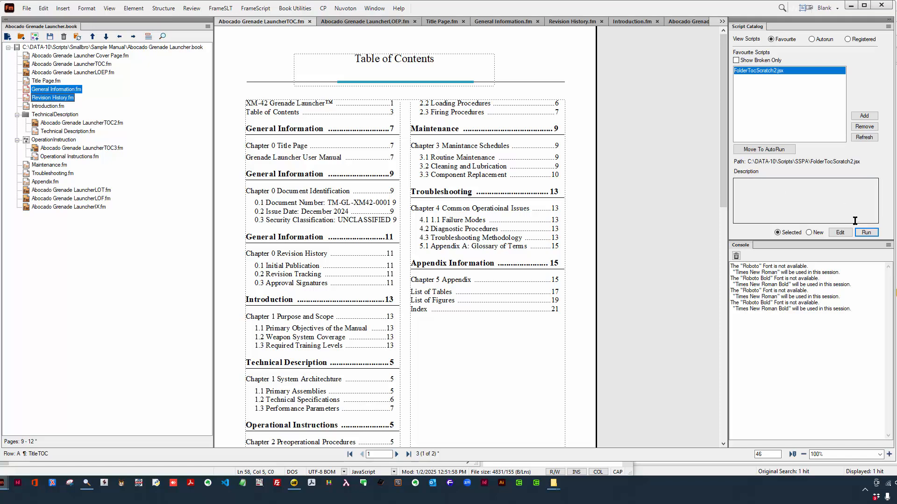
# - Run FolderTocScratch2.jsx with General Information.fm and Revision History.fm excluded, acknowledging the script alerts
pyautogui.click(868, 234)
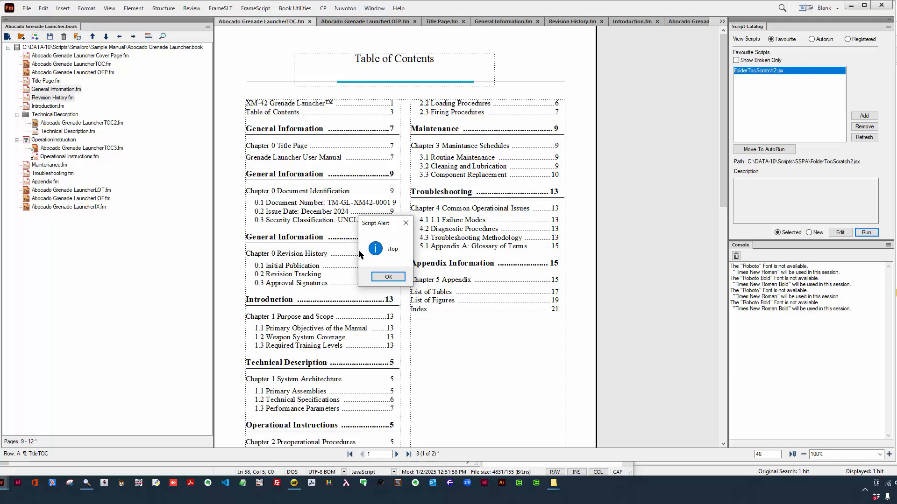
pyautogui.click(387, 276)
pyautogui.click(386, 277)
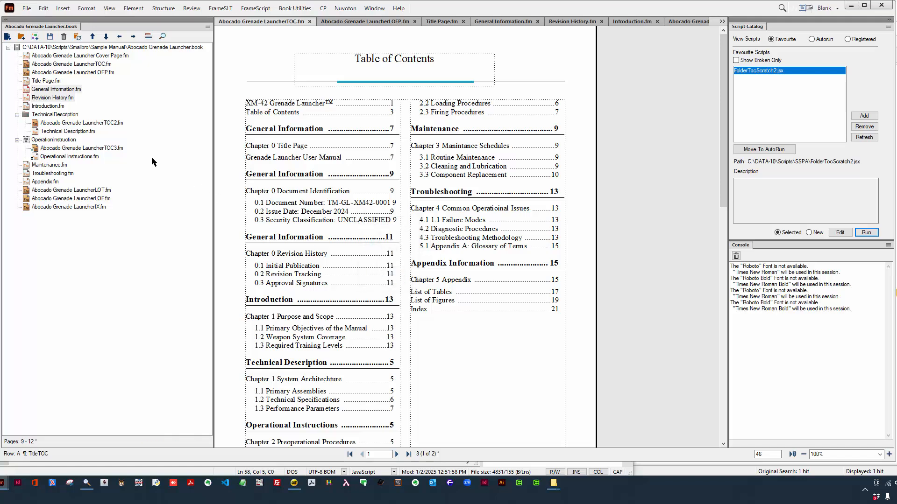